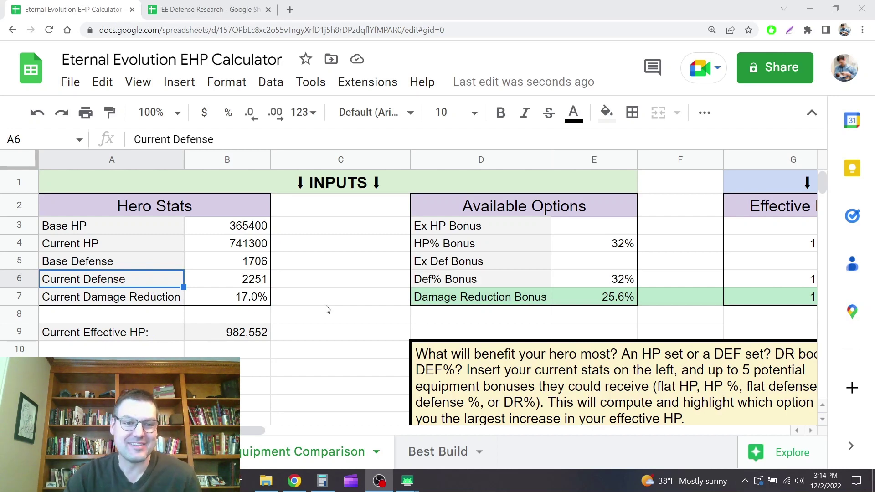
Review the Base HP 365400, Current HP, and the Base and Current Defense values.
{"action": "left_click", "coordinate": [237, 227]}
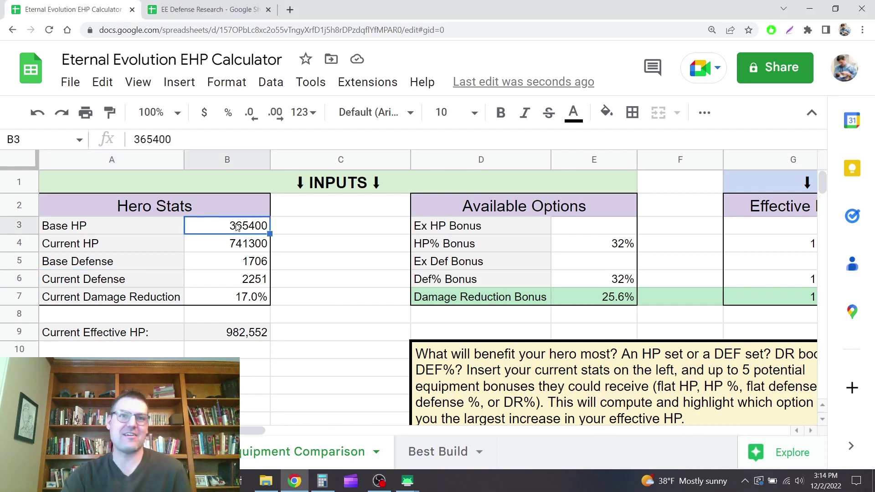
{"action": "key", "text": "Down"}
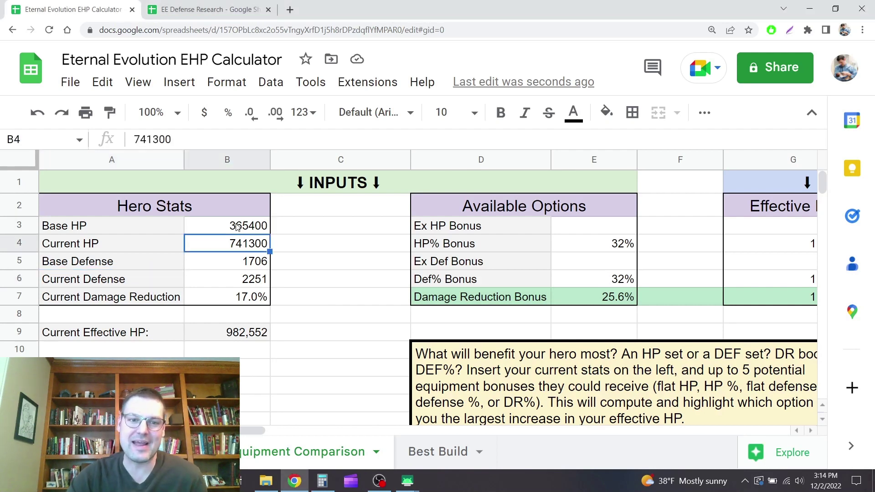
{"action": "key", "text": "Down"}
{"action": "key", "text": "Down"}
{"action": "key", "text": "Down"}
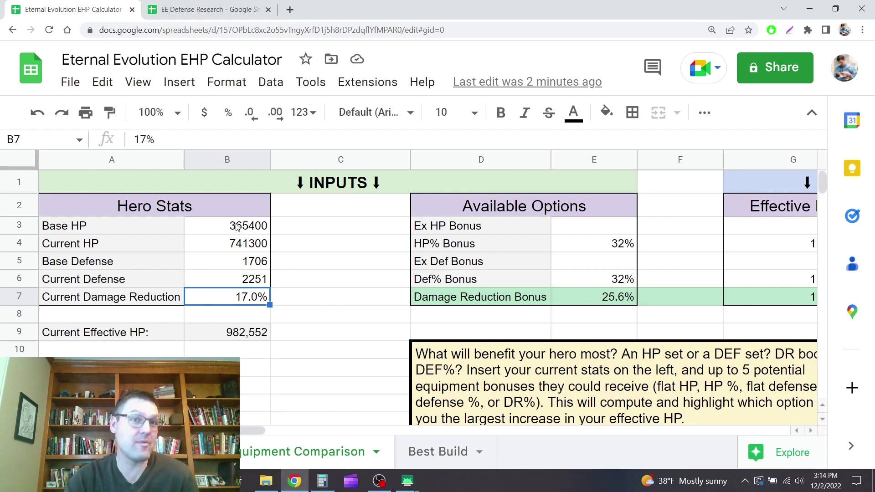
{"action": "key", "text": "Up"}
Inspect the HP% Bonus, Def% Bonus and Damage Reduction Bonus option values.
{"action": "key", "text": "Right"}
{"action": "key", "text": "Right"}
{"action": "key", "text": "Right"}
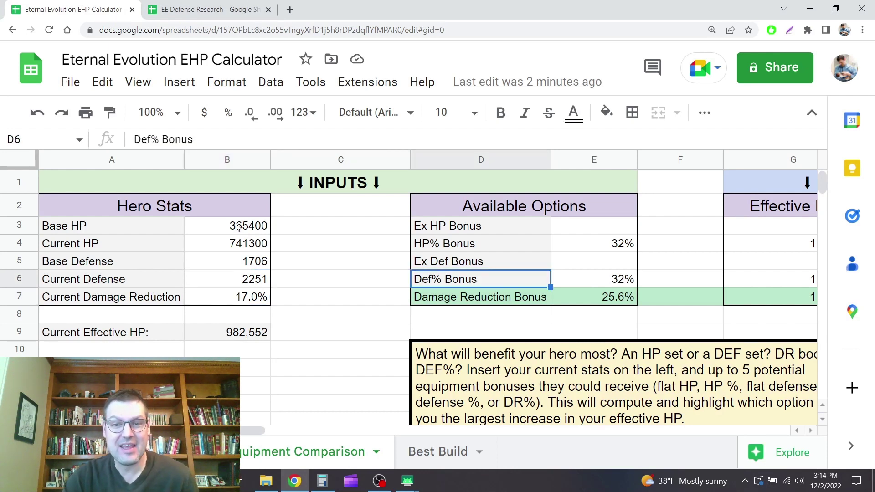
{"action": "key", "text": "Up"}
{"action": "key", "text": "Up"}
{"action": "key", "text": "Down"}
{"action": "key", "text": "Down"}
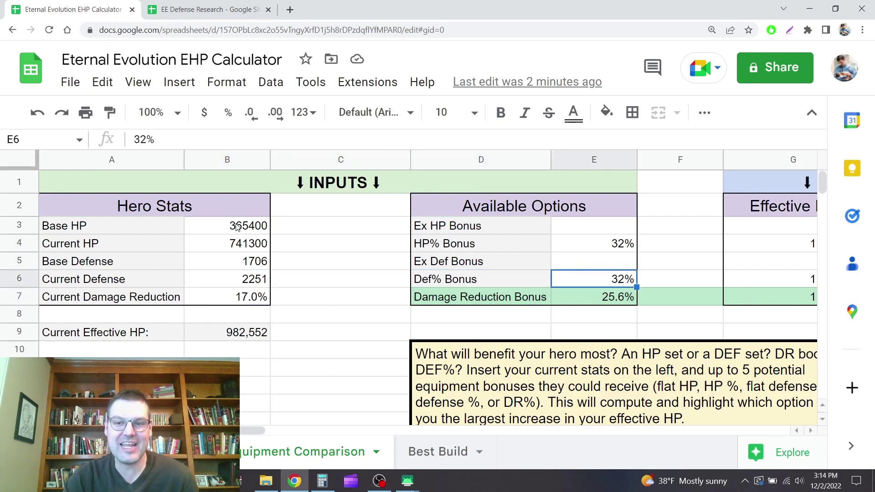
{"action": "key", "text": "Down"}
{"action": "key", "text": "Up"}
{"action": "key", "text": "Up"}
{"action": "key", "text": "Up"}
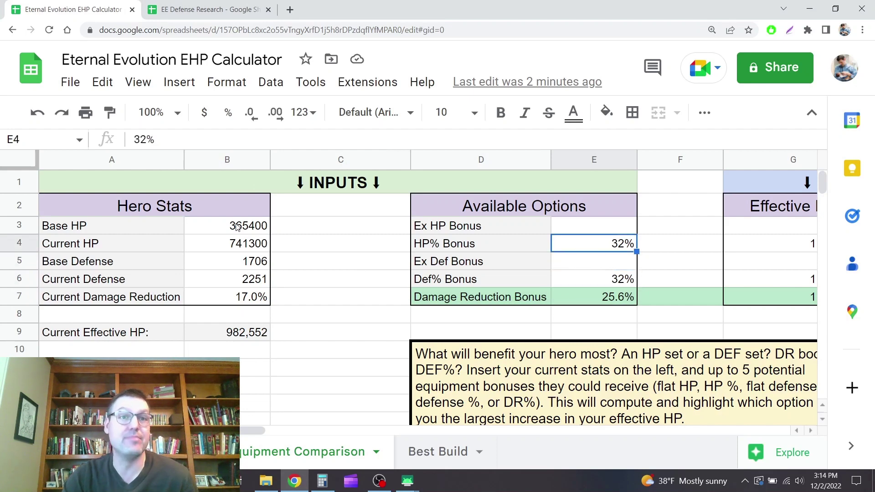
Check the Ex Def Bonus row's effective HP formula and results.
{"action": "key", "text": "Down"}
{"action": "key", "text": "Right"}
{"action": "key", "text": "Right"}
{"action": "key", "text": "Right"}
{"action": "key", "text": "Left"}
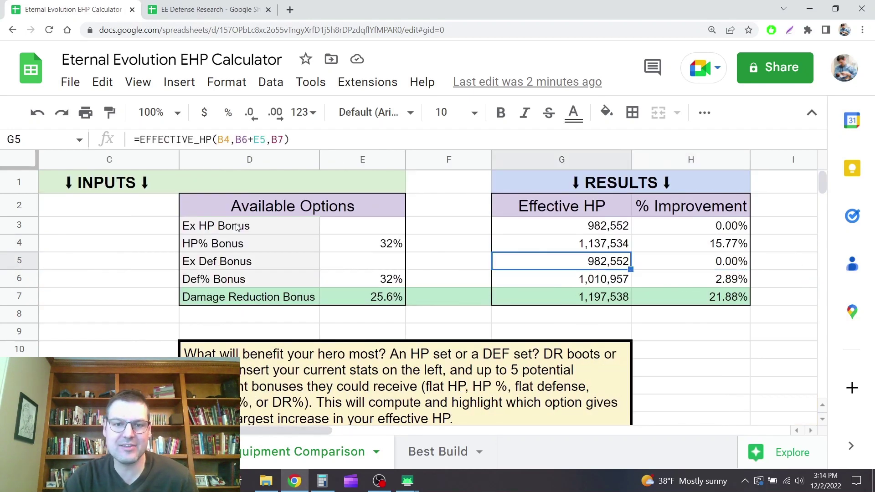
{"action": "key", "text": "Left"}
{"action": "key", "text": "Down"}
{"action": "key", "text": "Down"}
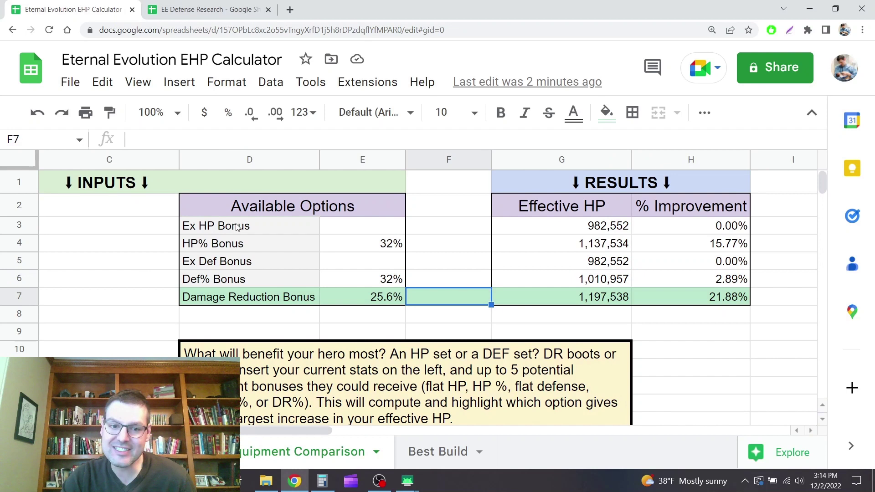
Compare Damage Reduction Bonus 25.6% (21.88% improvement) against HP% Bonus 32% (15.77%).
{"action": "key", "text": "Left"}
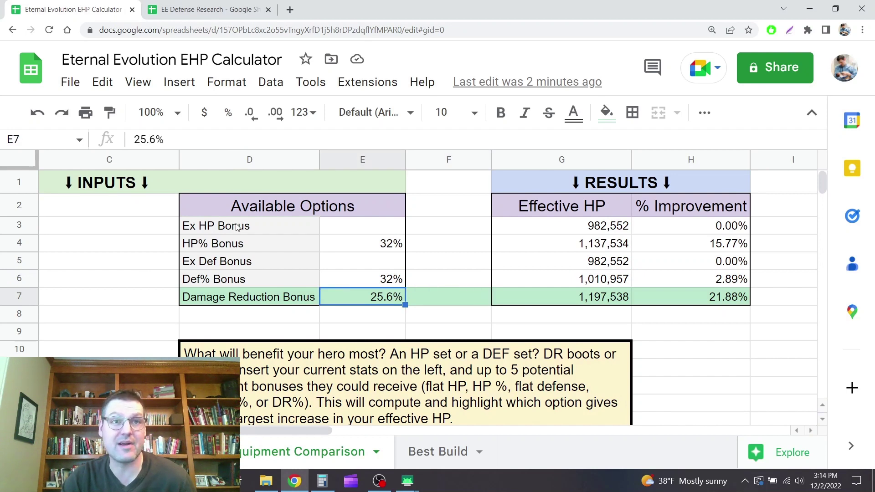
{"action": "key", "text": "Right"}
{"action": "key", "text": "Right"}
{"action": "key", "text": "Right"}
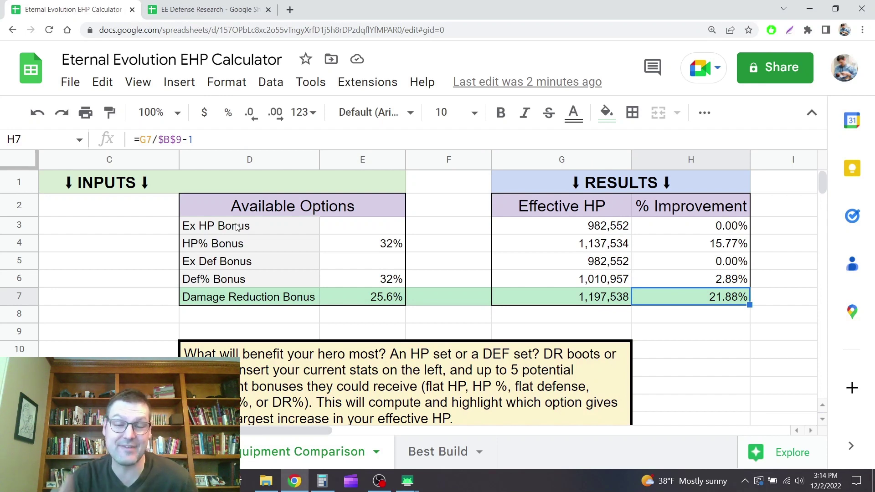
{"action": "key", "text": "Left"}
{"action": "key", "text": "Left"}
{"action": "key", "text": "Left"}
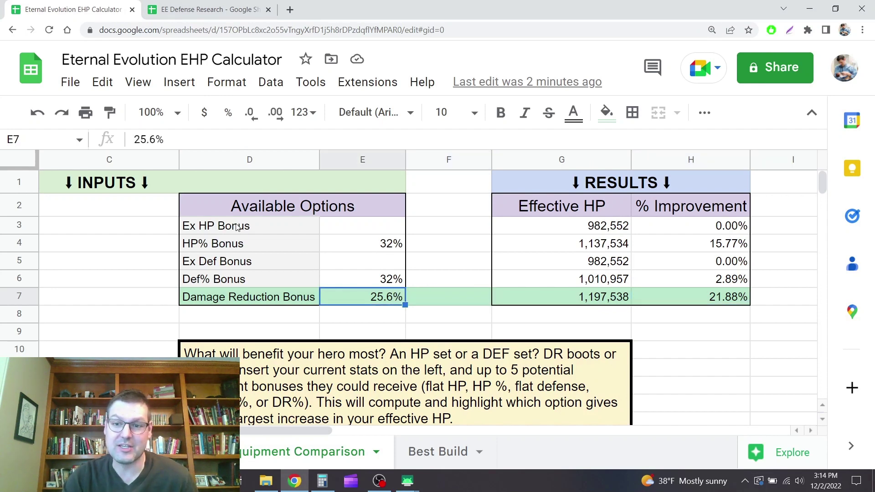
{"action": "key", "text": "Right"}
{"action": "key", "text": "Right"}
{"action": "key", "text": "Right"}
{"action": "key", "text": "Up"}
{"action": "key", "text": "Up"}
{"action": "key", "text": "Up"}
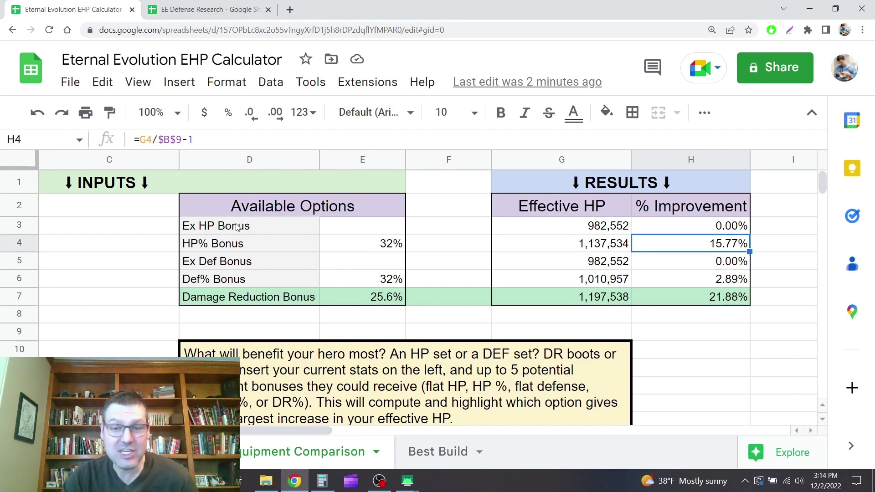
{"action": "key", "text": "Left"}
{"action": "key", "text": "Left"}
{"action": "key", "text": "Left"}
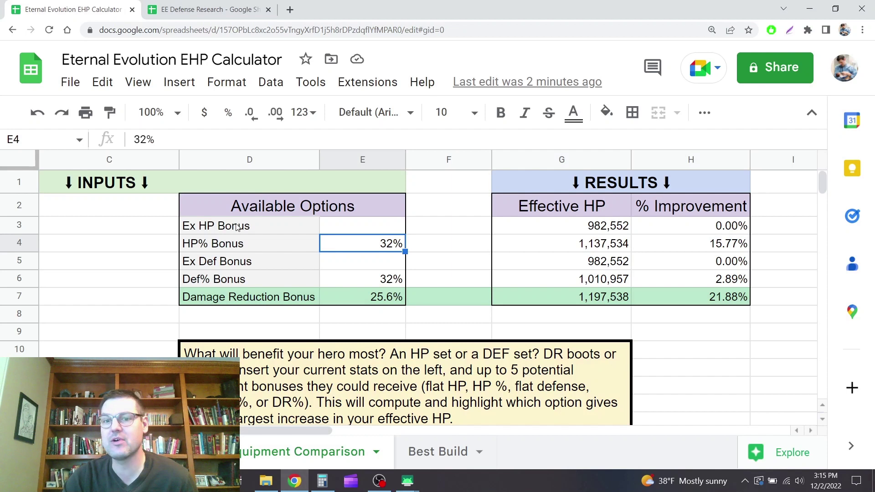
{"action": "key", "text": "Right"}
{"action": "key", "text": "Right"}
{"action": "key", "text": "Right"}
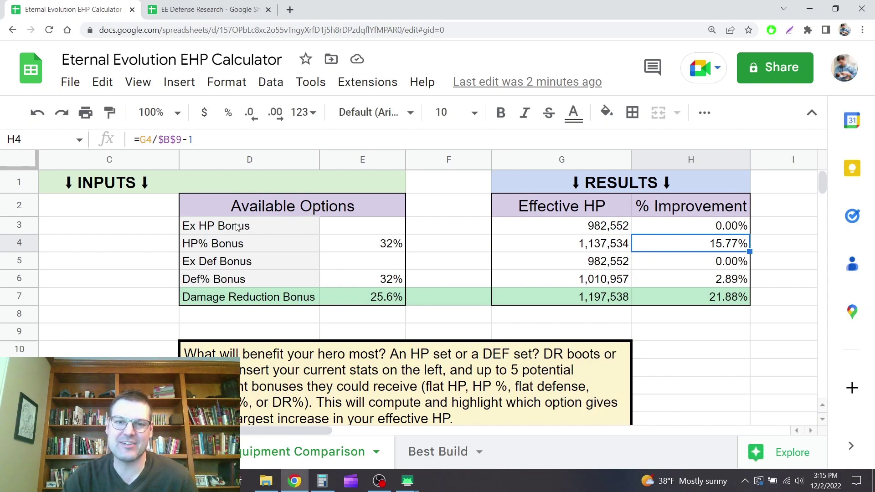
Go to the Def% Bonus value and its effective HP results.
{"action": "key", "text": "Left"}
{"action": "key", "text": "Left"}
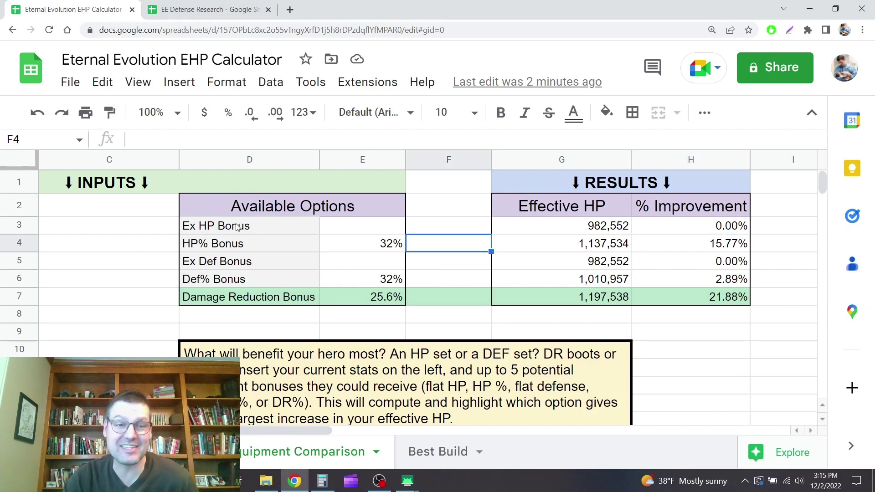
{"action": "key", "text": "Left"}
{"action": "key", "text": "Down"}
{"action": "key", "text": "Down"}
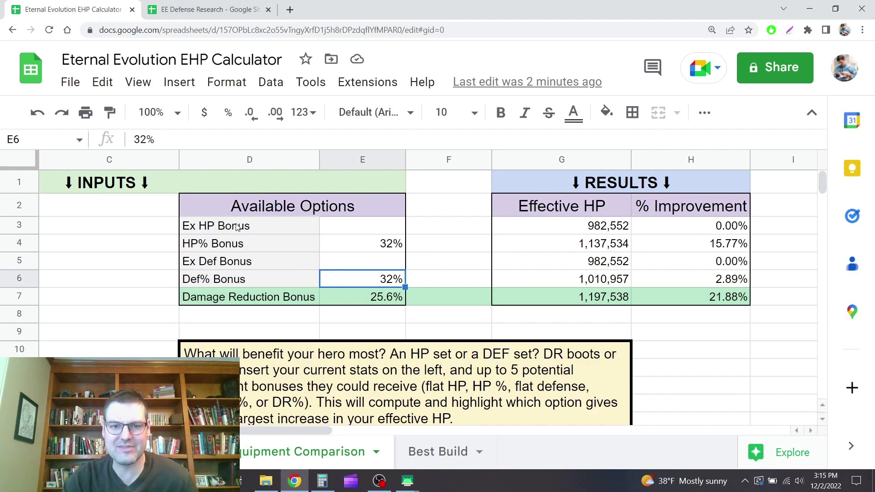
{"action": "key", "text": "Right"}
{"action": "key", "text": "Right"}
{"action": "key", "text": "Right"}
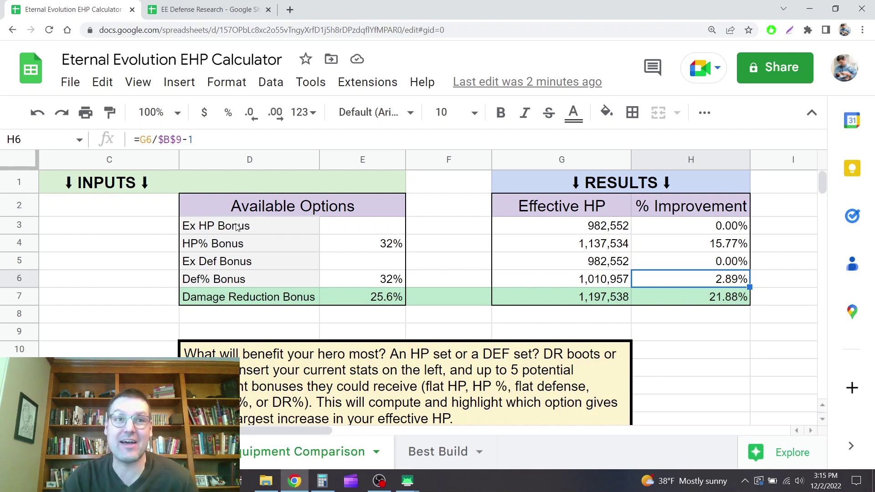
On the Best Build sheet, compare Build 1's Total HP 498,800 with Build 4's Effective HP 1,192,499.
{"action": "left_click", "coordinate": [441, 454]}
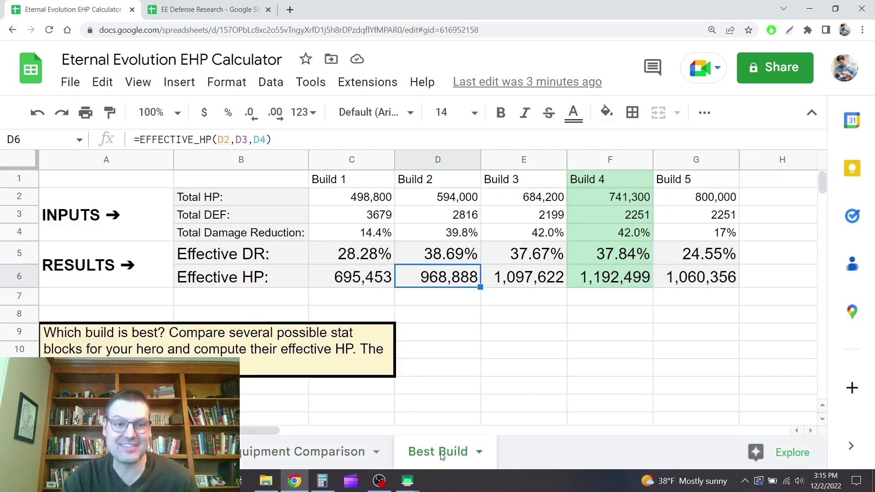
{"action": "left_click", "coordinate": [355, 203]}
{"action": "key", "text": "Down"}
{"action": "key", "text": "Down"}
{"action": "key", "text": "Up"}
{"action": "key", "text": "Up"}
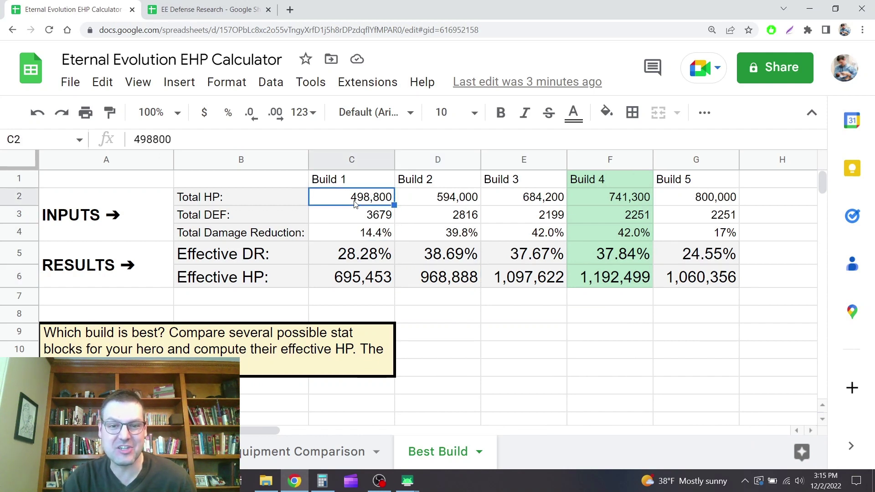
{"action": "key", "text": "Down"}
{"action": "key", "text": "Down"}
{"action": "key", "text": "Down"}
{"action": "key", "text": "Down"}
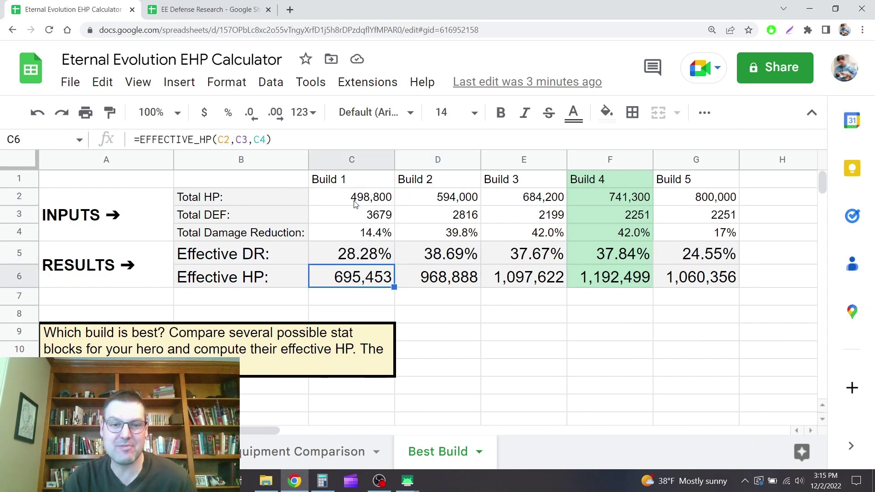
{"action": "key", "text": "Right"}
{"action": "key", "text": "Right"}
{"action": "key", "text": "Right"}
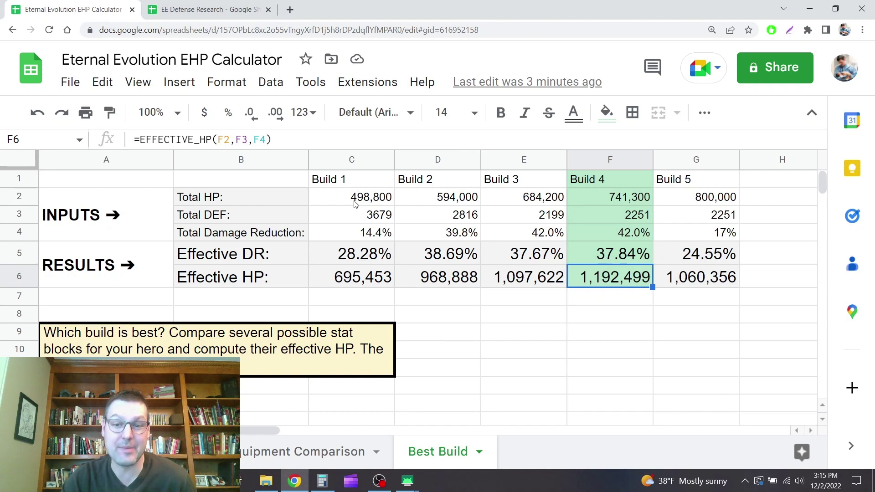
Compare Build 4's 42.0% damage reduction, total DEF and total HP across builds, then return to Equipment Comparison.
{"action": "key", "text": "Up"}
{"action": "key", "text": "Up"}
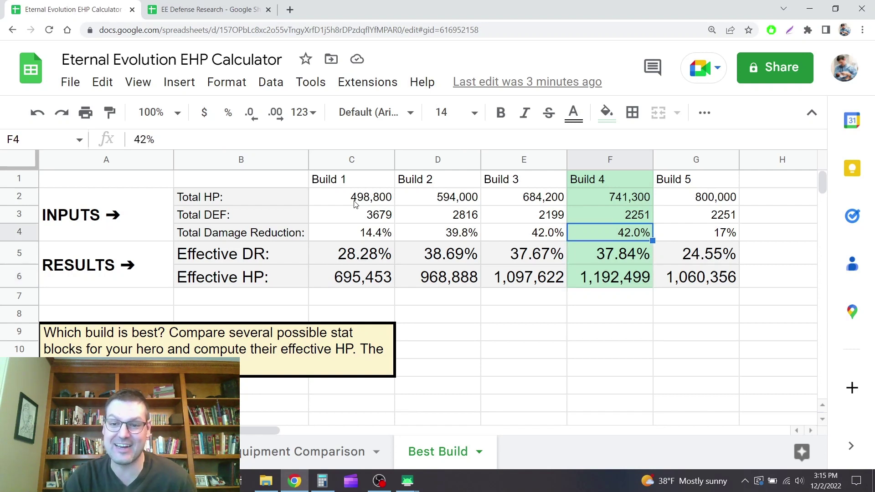
{"action": "key", "text": "Up"}
{"action": "key", "text": "Left"}
{"action": "key", "text": "Left"}
{"action": "key", "text": "Left"}
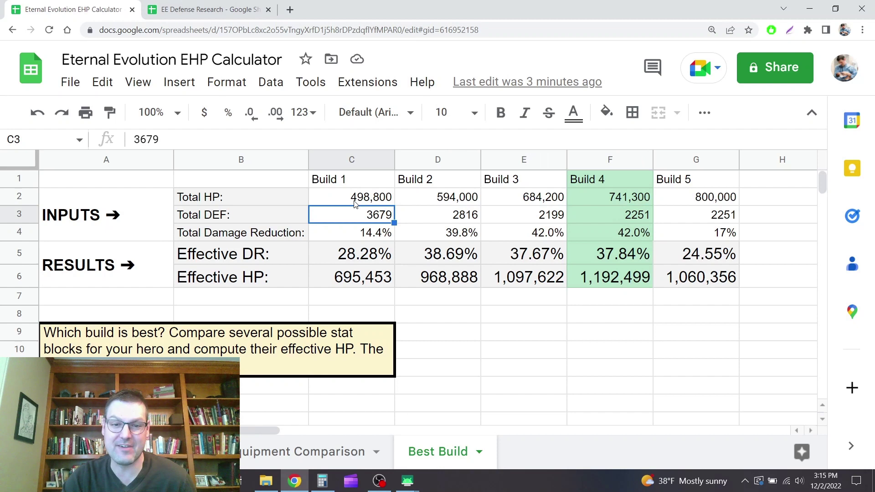
{"action": "key", "text": "Right"}
{"action": "key", "text": "Right"}
{"action": "key", "text": "Right"}
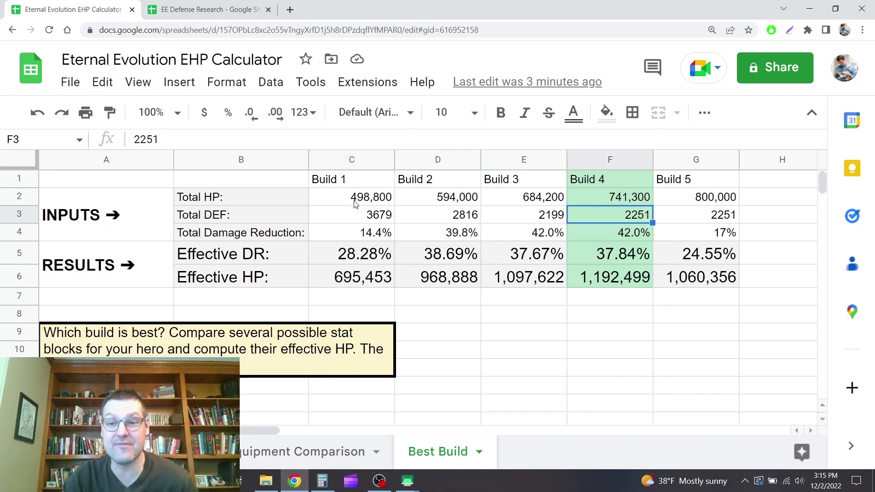
{"action": "key", "text": "Up"}
{"action": "key", "text": "Left"}
{"action": "key", "text": "Left"}
{"action": "key", "text": "Left"}
{"action": "key", "text": "Right"}
{"action": "key", "text": "Right"}
{"action": "key", "text": "Right"}
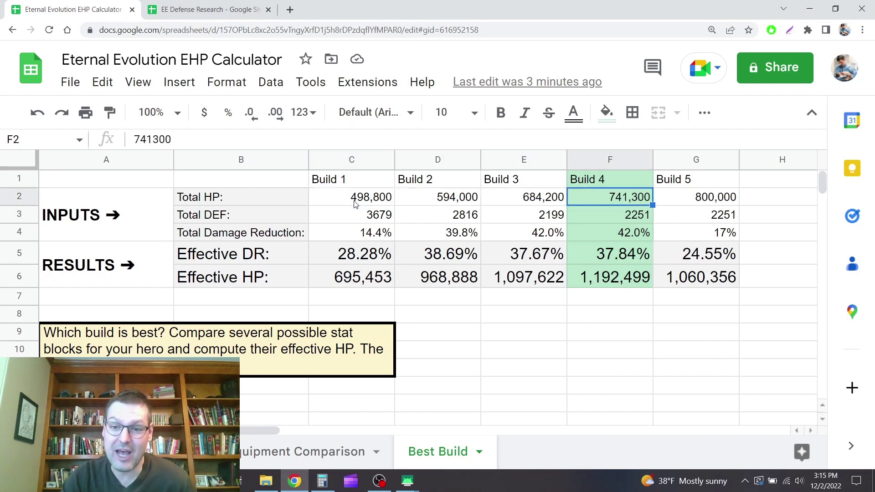
{"action": "left_click", "coordinate": [304, 454]}
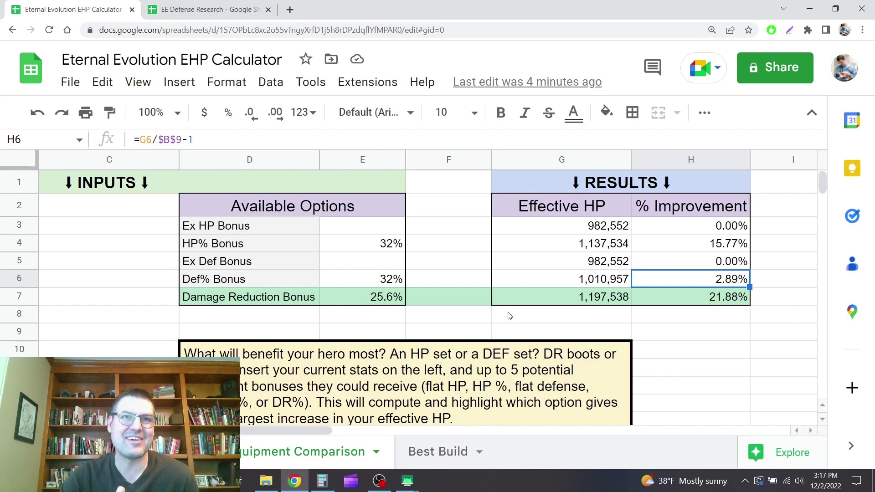
{"action": "left_click", "coordinate": [465, 279]}
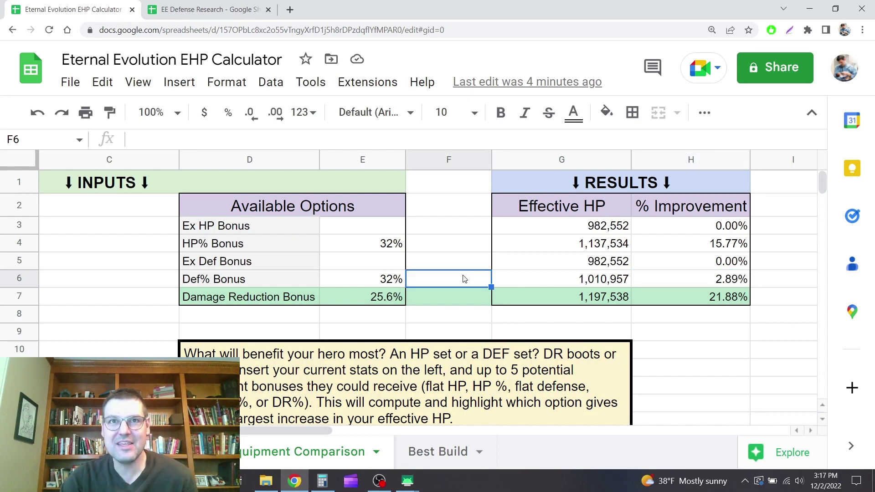
{"action": "key", "text": "Left"}
{"action": "key", "text": "Left"}
{"action": "key", "text": "Left"}
{"action": "key", "text": "Left"}
{"action": "key", "text": "Left"}
{"action": "key", "text": "Right"}
{"action": "key", "text": "Up"}
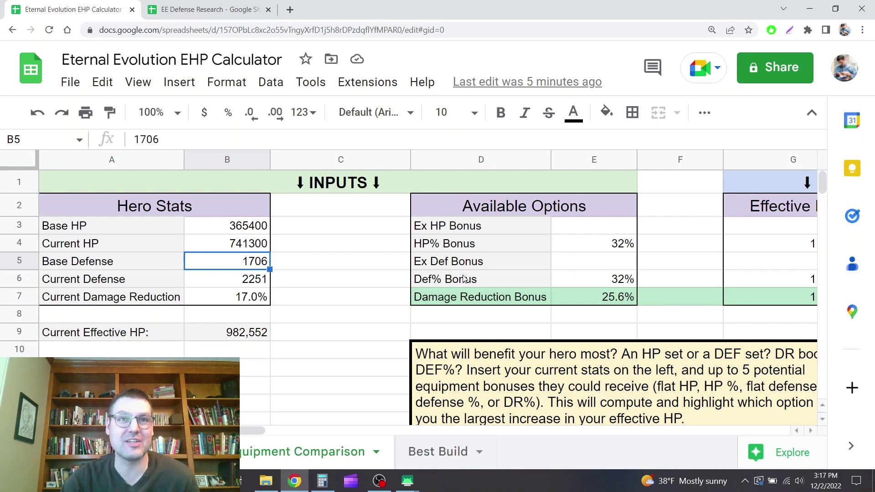
{"action": "key", "text": "Down"}
{"action": "key", "text": "Down"}
{"action": "key", "text": "Right"}
{"action": "key", "text": "Right"}
{"action": "key", "text": "Right"}
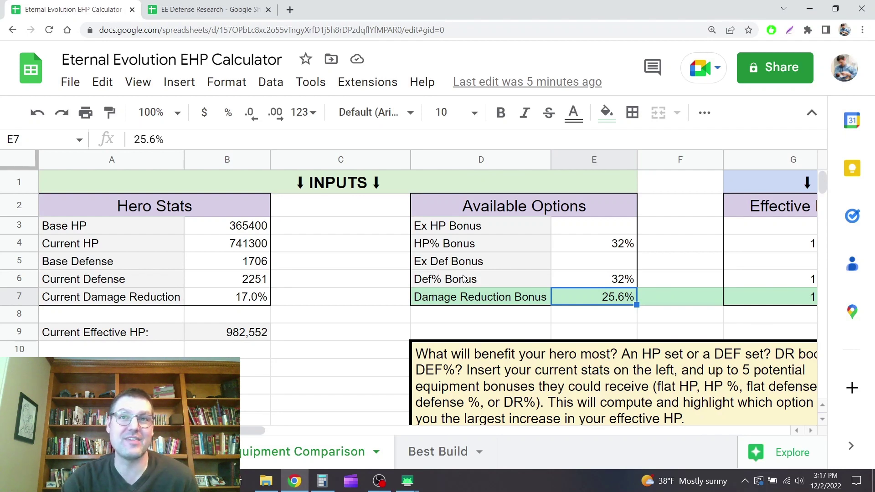
{"action": "key", "text": "Left"}
{"action": "key", "text": "Left"}
{"action": "key", "text": "Left"}
{"action": "key", "text": "Up"}
{"action": "key", "text": "Up"}
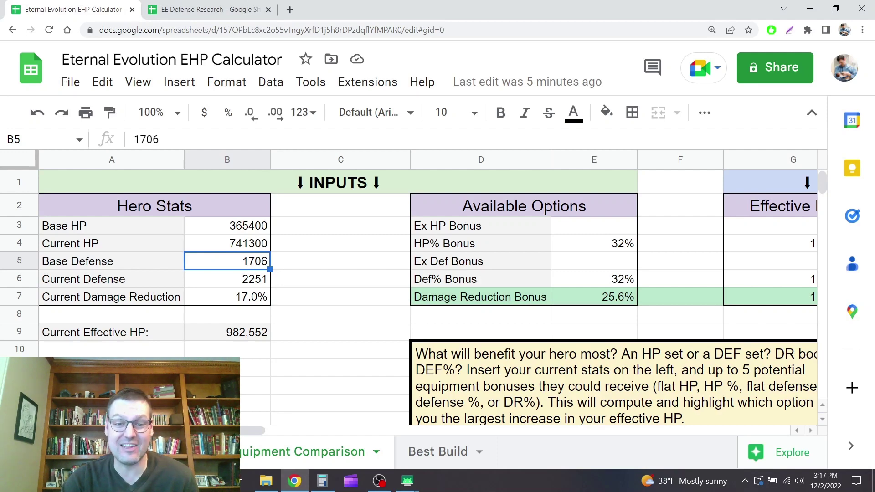
{"action": "mouse_move", "coordinate": [413, 482]}
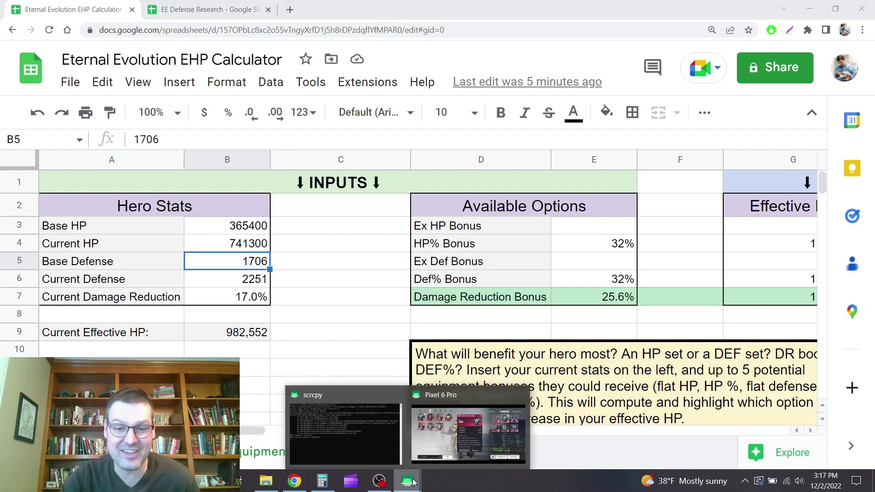
Bring the Pixel 6 Pro scrcpy mirror forward showing Guardian's Armor +12 with DEF 288 and 2.5% D.REDUC.
{"action": "left_click", "coordinate": [444, 444]}
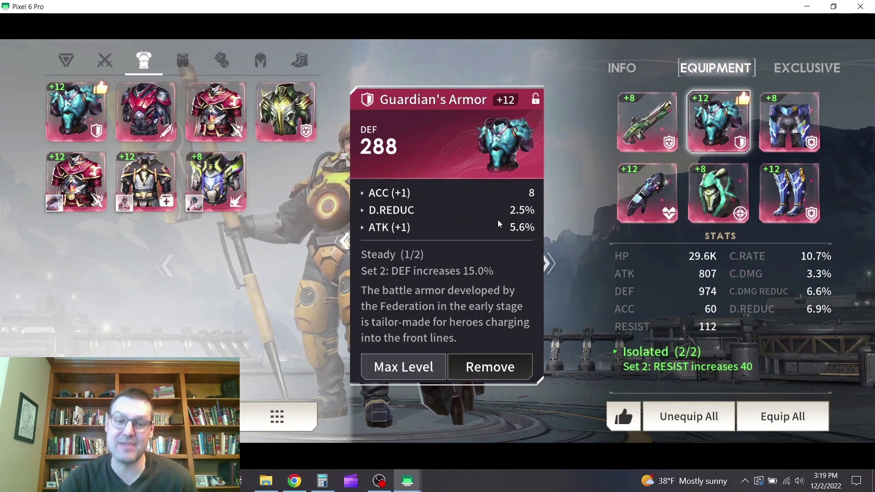
Return to the EHP Calculator spreadsheet and select the Def% Bonus cell E6.
{"action": "left_click", "coordinate": [304, 478]}
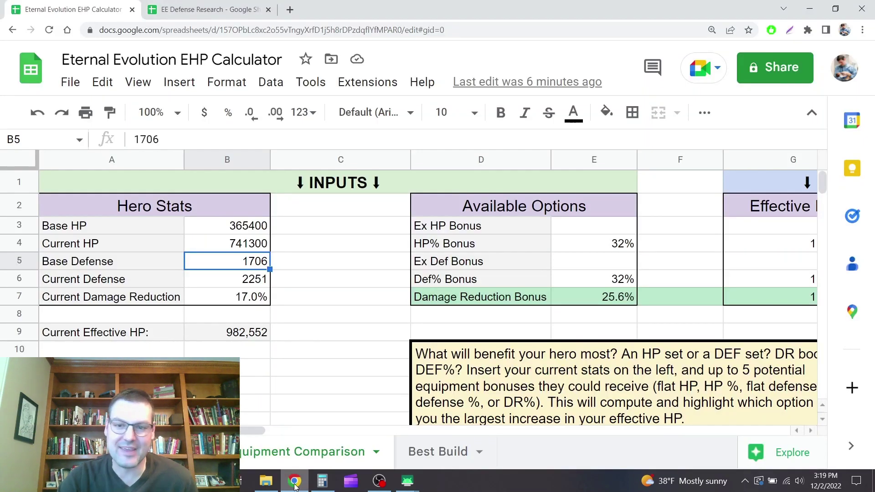
{"action": "key", "text": "Right"}
{"action": "key", "text": "Right"}
{"action": "key", "text": "Right"}
{"action": "key", "text": "Right"}
{"action": "key", "text": "Right"}
{"action": "key", "text": "Right"}
{"action": "key", "text": "Right"}
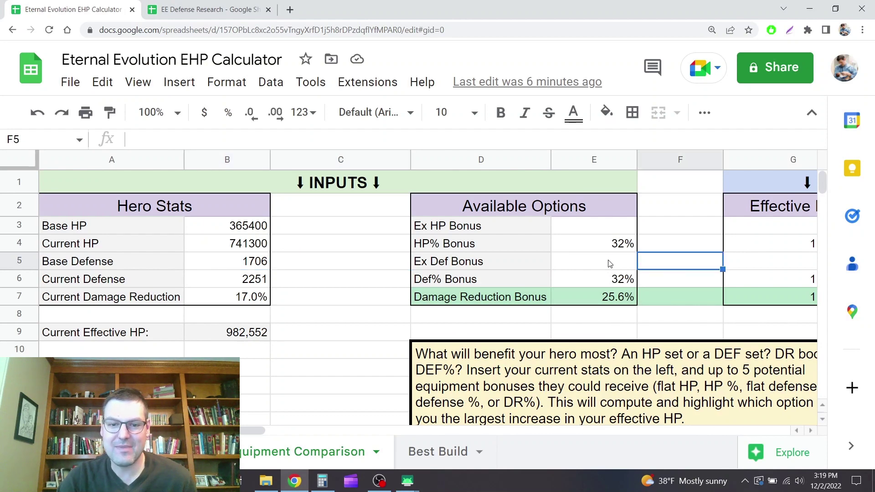
{"action": "key", "text": "Left"}
{"action": "key", "text": "Left"}
{"action": "key", "text": "Left"}
{"action": "key", "text": "Left"}
{"action": "key", "text": "Down"}
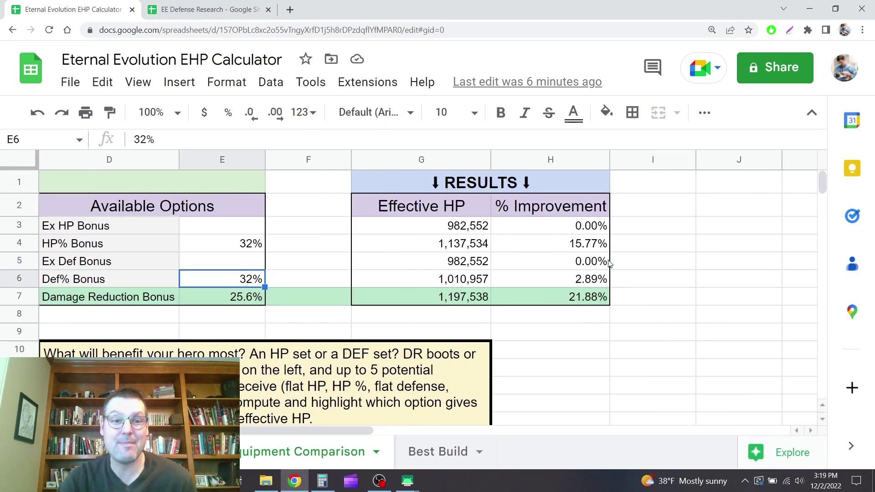
{"action": "key", "text": "Up"}
{"action": "key", "text": "Up"}
{"action": "key", "text": "Down"}
{"action": "key", "text": "Down"}
Change the Def% Bonus in E6 to 170.
{"action": "type", "text": "1"}
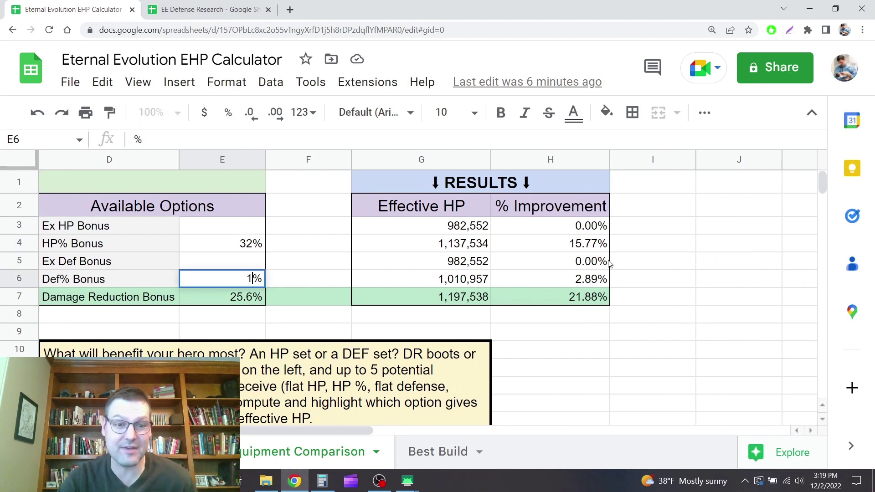
{"action": "type", "text": "70"}
{"action": "key", "text": "Return"}
{"action": "key", "text": "Up"}
{"action": "key", "text": "Right"}
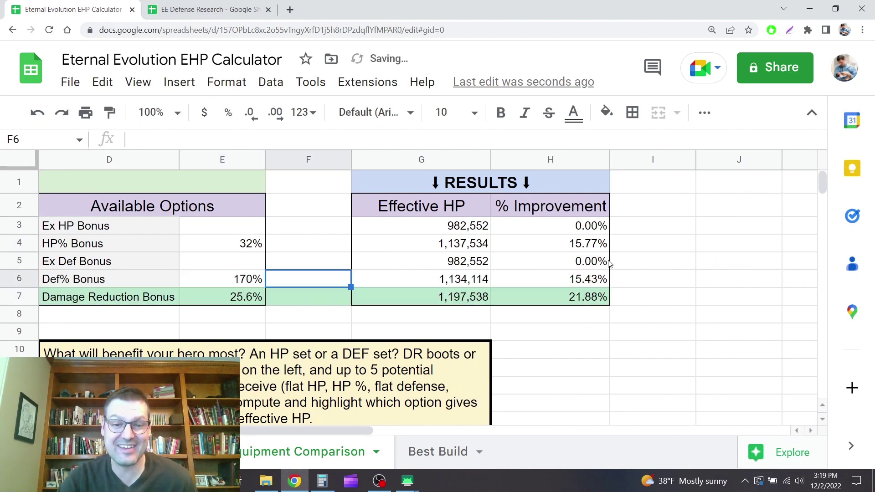
Compare the new Def% Bonus improvement of 15.43% with the HP% Bonus's 15.77%.
{"action": "key", "text": "Left"}
{"action": "key", "text": "Right"}
{"action": "key", "text": "Right"}
{"action": "key", "text": "Right"}
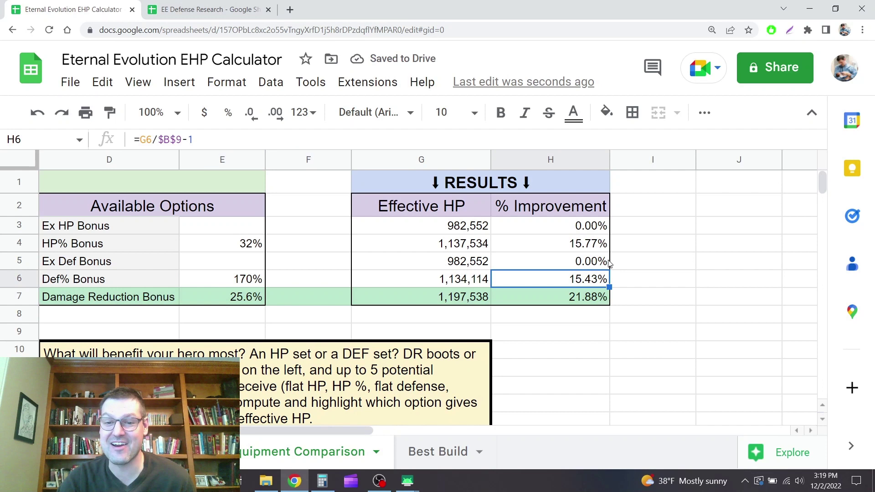
{"action": "key", "text": "Up"}
{"action": "key", "text": "Up"}
{"action": "key", "text": "Down"}
{"action": "key", "text": "Down"}
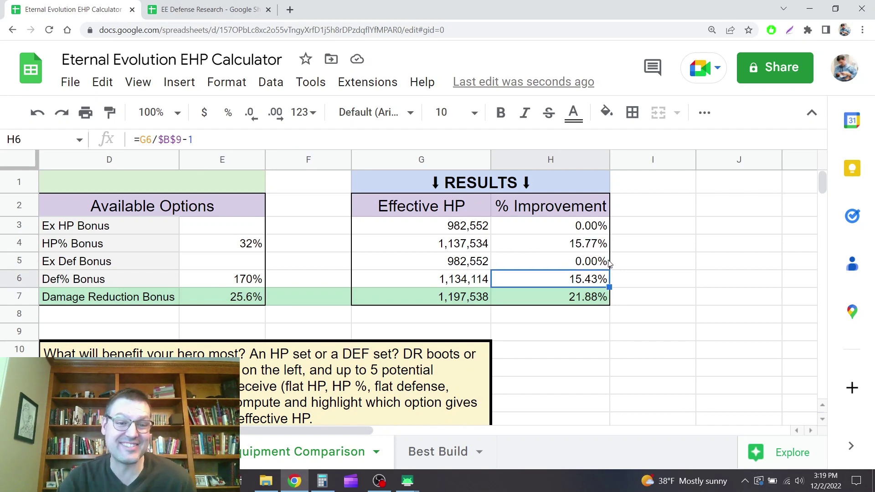
{"action": "key", "text": "Up"}
{"action": "key", "text": "Up"}
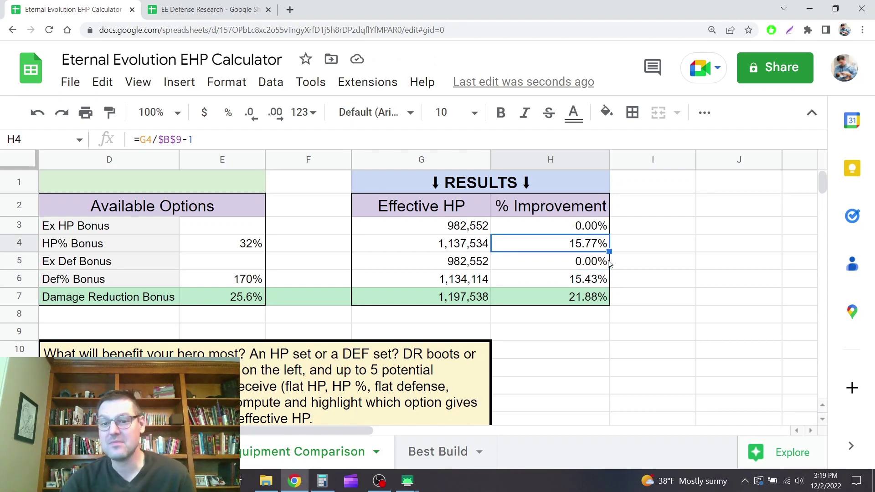
{"action": "key", "text": "Down"}
{"action": "key", "text": "Down"}
{"action": "key", "text": "Left"}
{"action": "key", "text": "Left"}
{"action": "key", "text": "Left"}
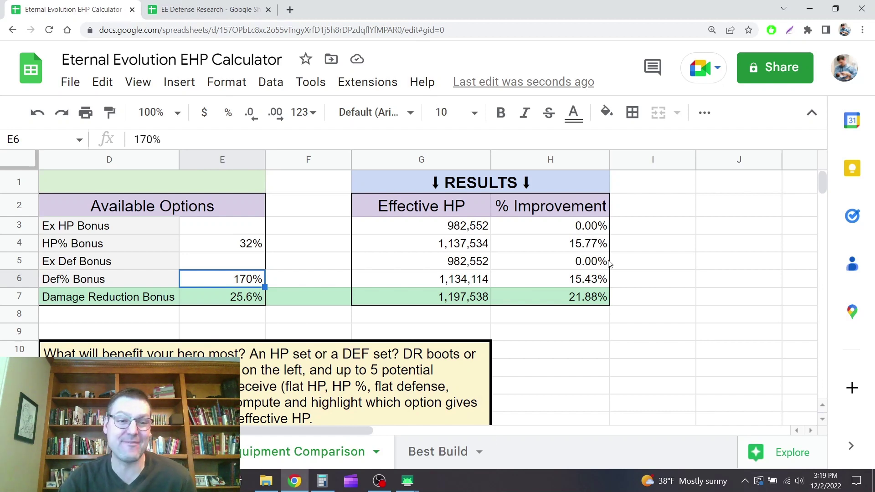
Enter 32 in E6, bringing Def% Bonus back to 1,010,957 effective HP and 2.89% improvement.
{"action": "type", "text": "32"}
{"action": "key", "text": "Tab"}
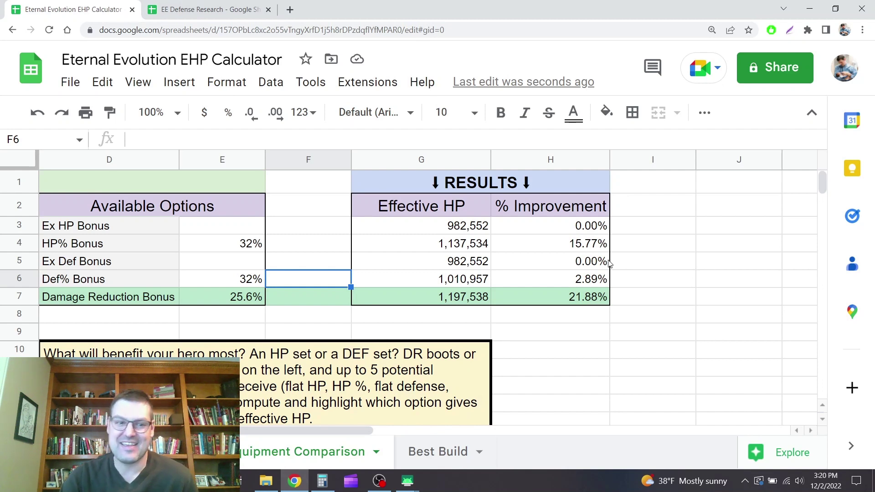
{"action": "key", "text": "Left"}
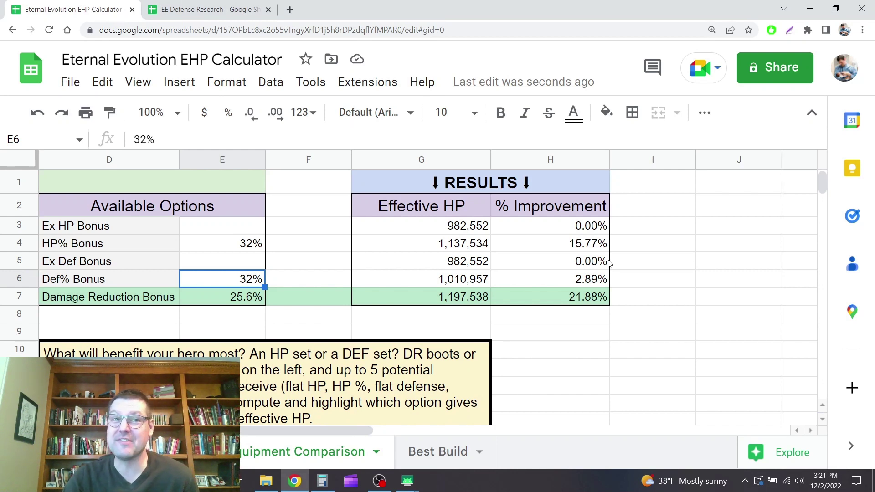
{"action": "key", "text": "Right"}
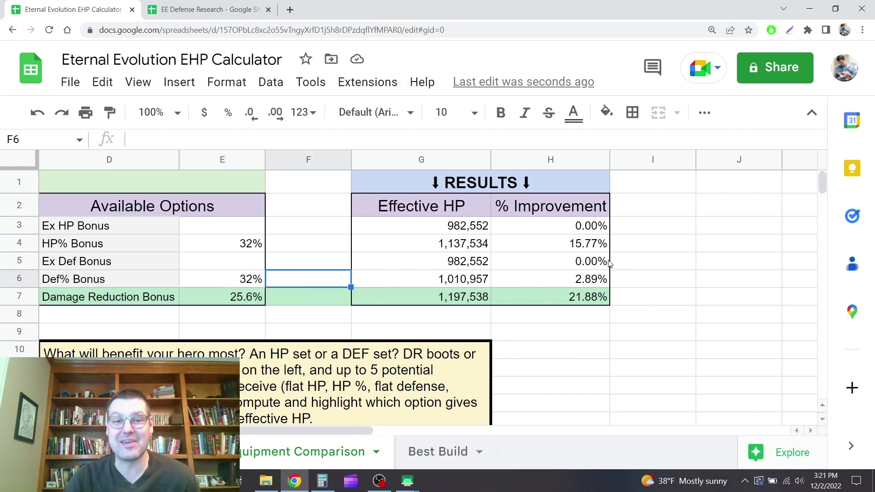